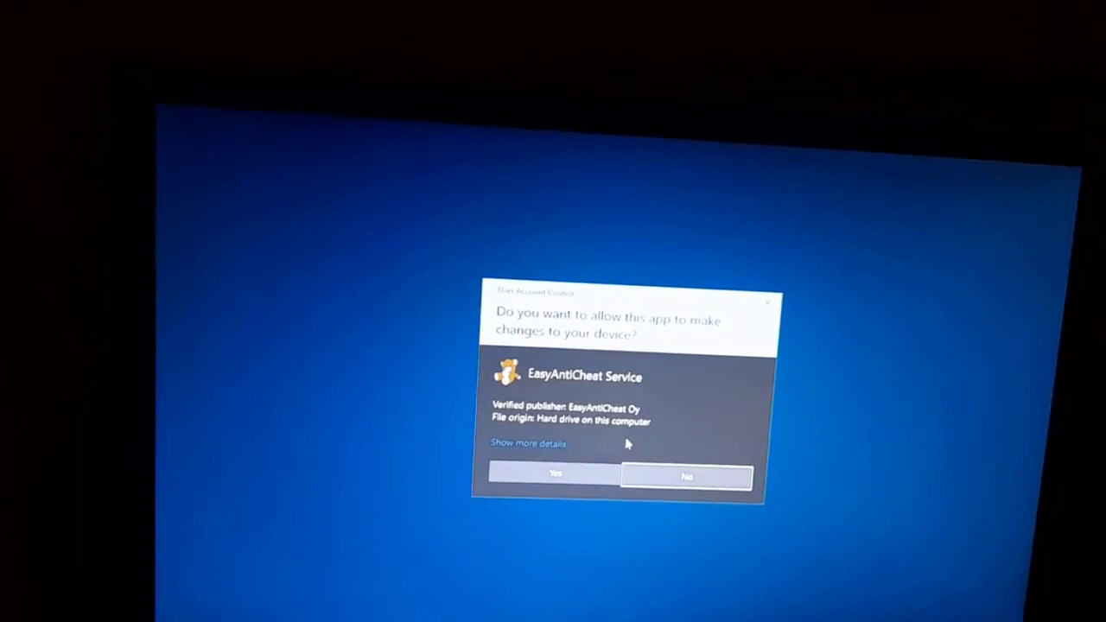
Step: Approve the User Account Control prompt, install the EasyAntiCheat Service and finish its setup
click(597, 472)
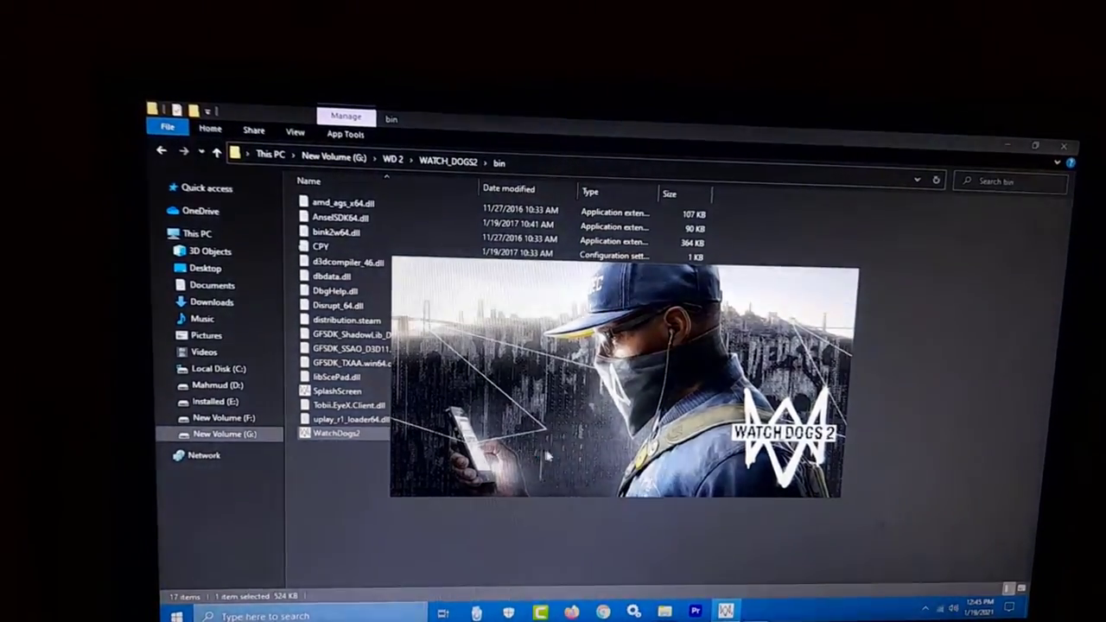
click(658, 381)
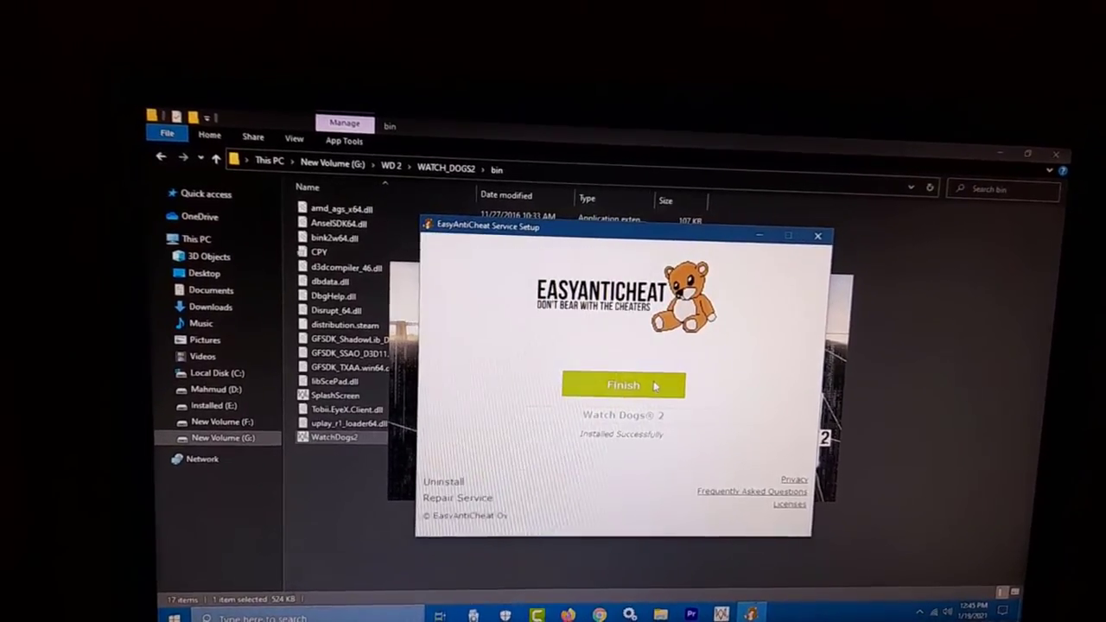
click(654, 386)
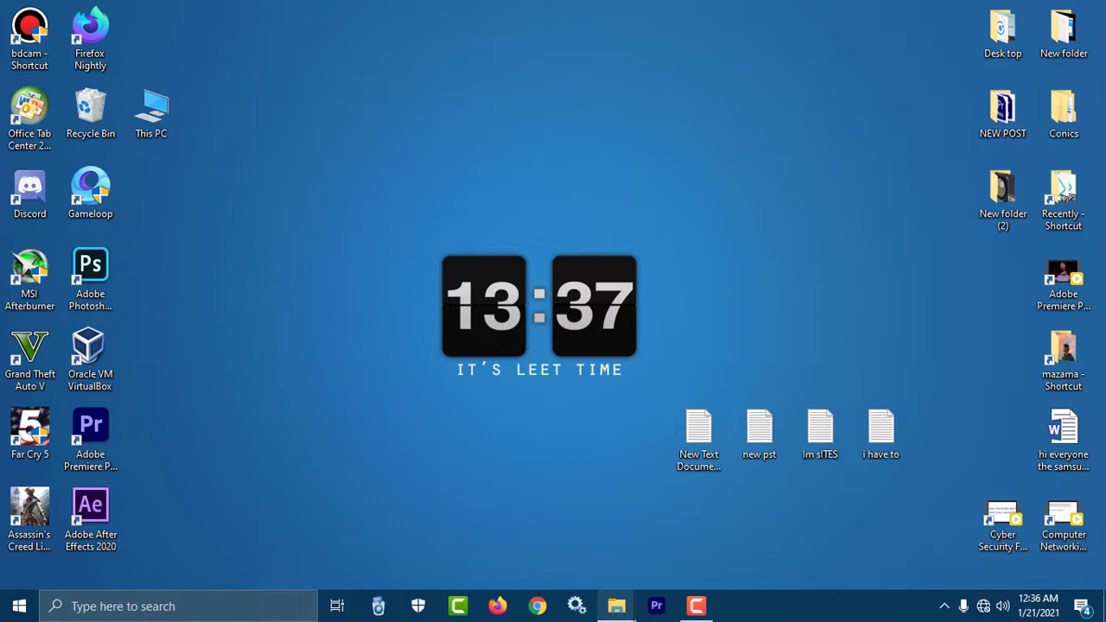
Step: Bring up the New Volume (G:) window and browse into WD 2 > WATCH_DOGS2
mouse_move(616, 605)
click(704, 529)
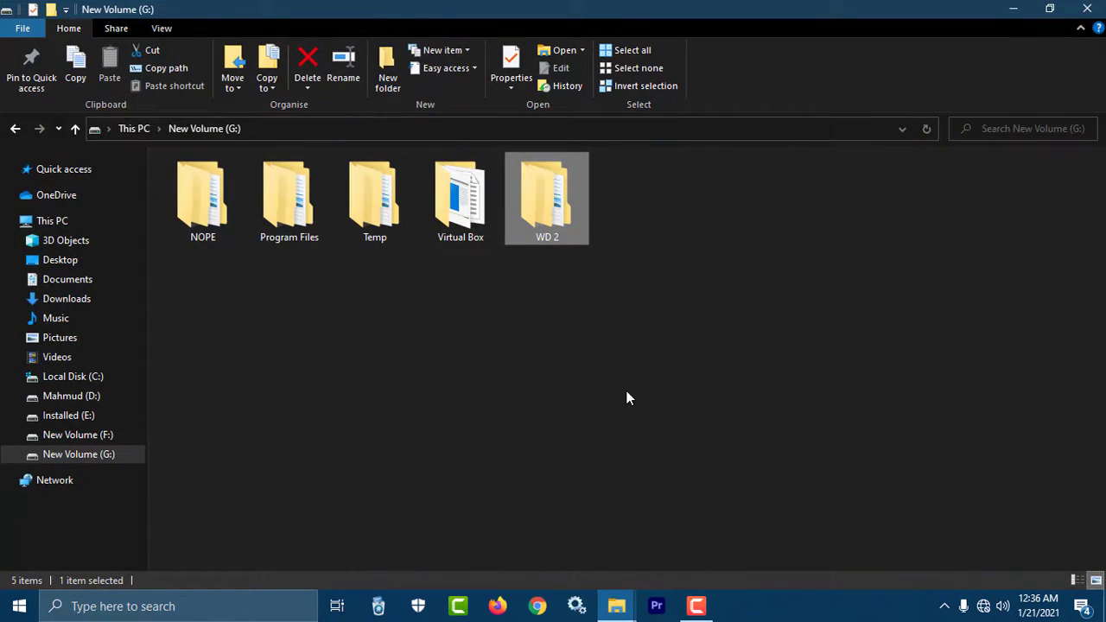
drag(679, 341, 558, 267)
double_click(562, 210)
double_click(288, 185)
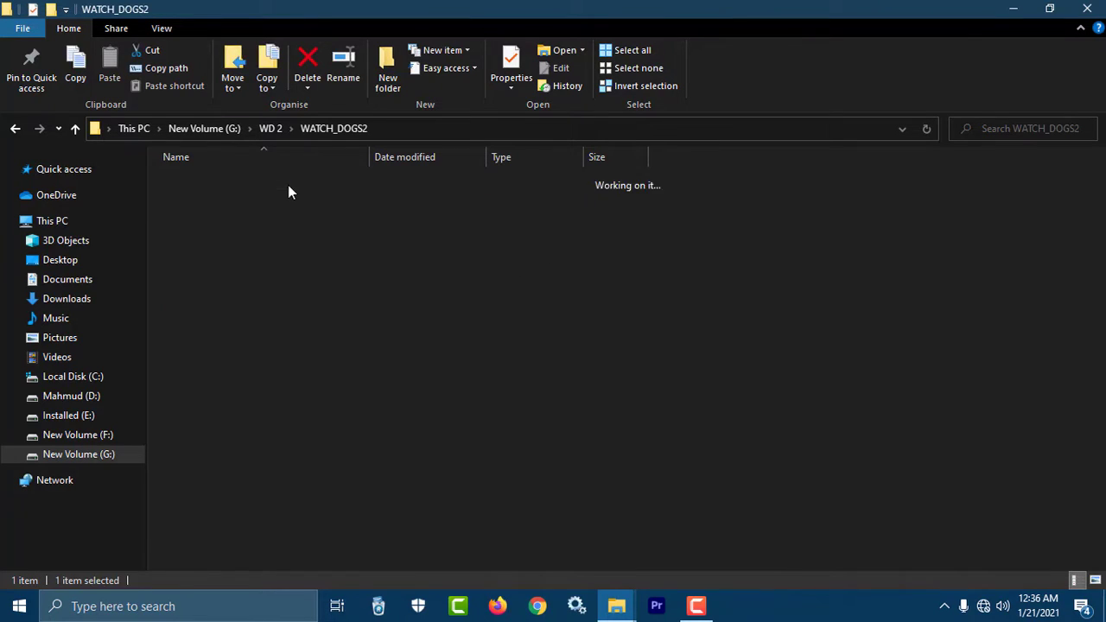
Step: Check the WatchDogs2 application in bin, then return to WATCH_DOGS2 and select EasyAntiCheat
drag(426, 439, 244, 179)
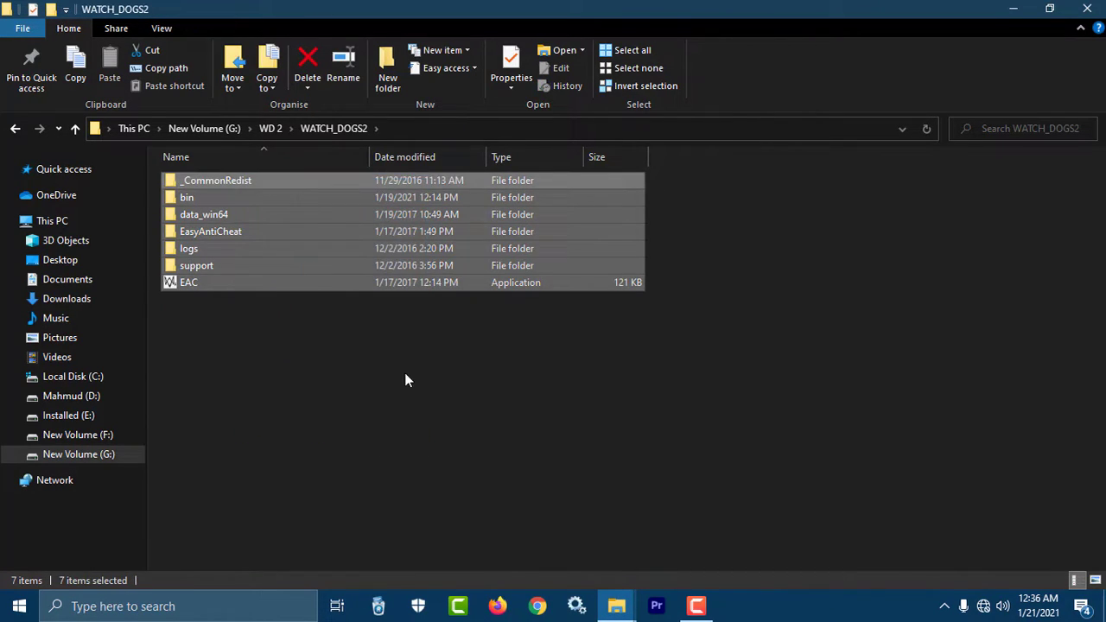
click(420, 384)
double_click(215, 201)
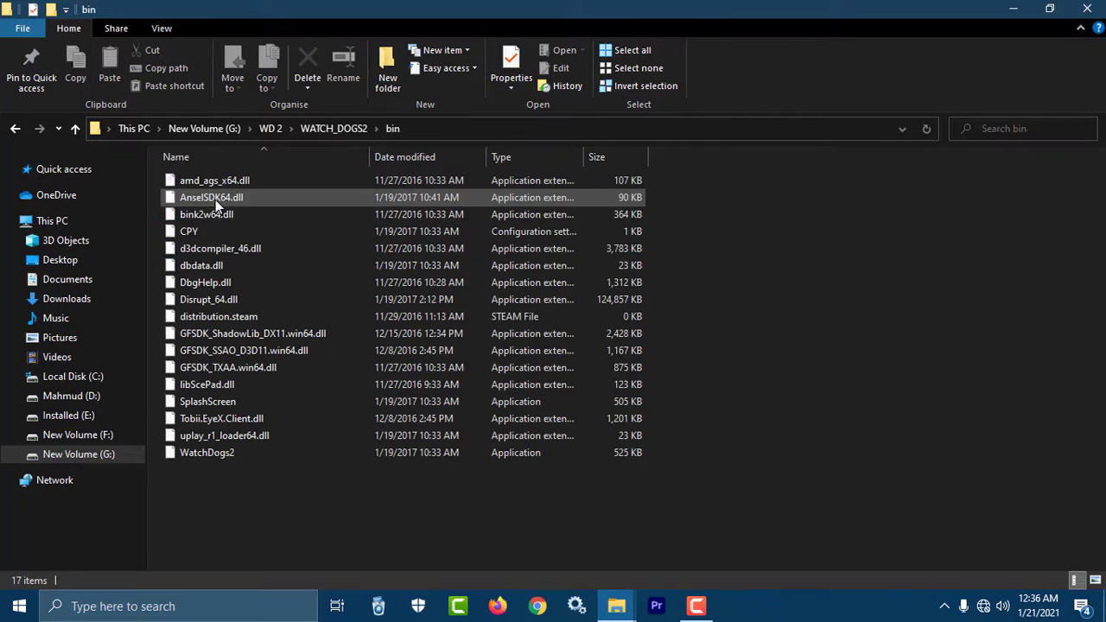
click(232, 455)
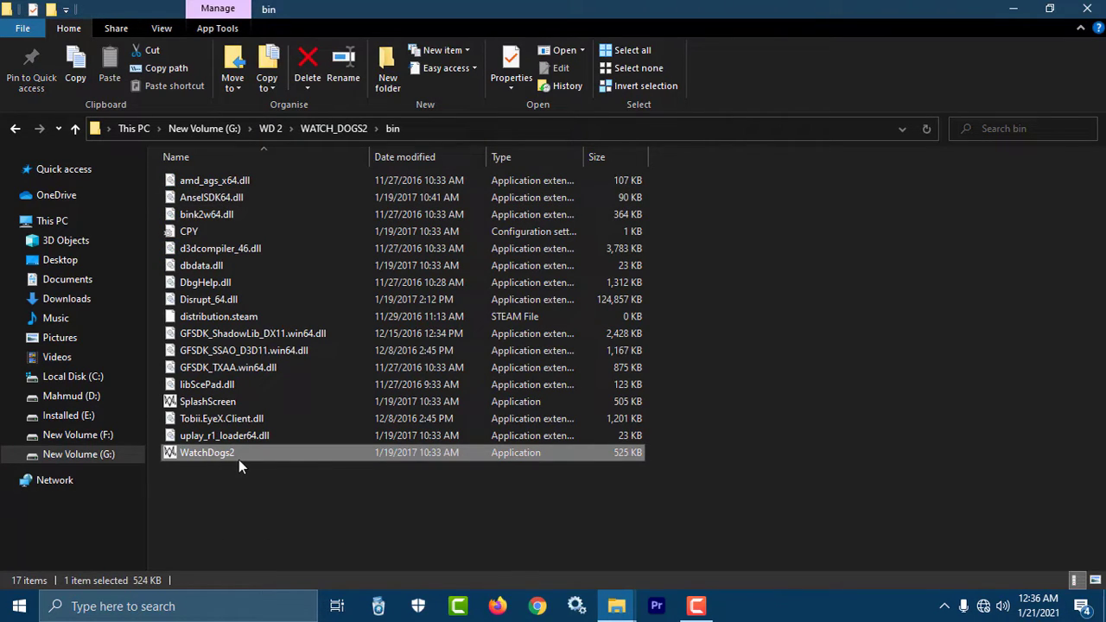
click(77, 127)
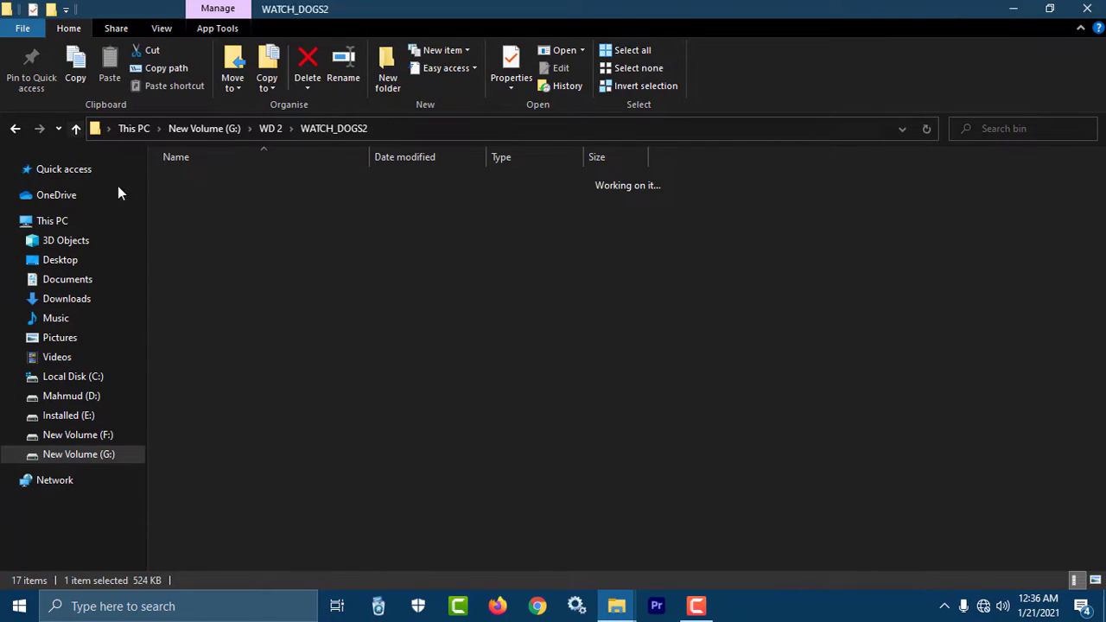
click(232, 238)
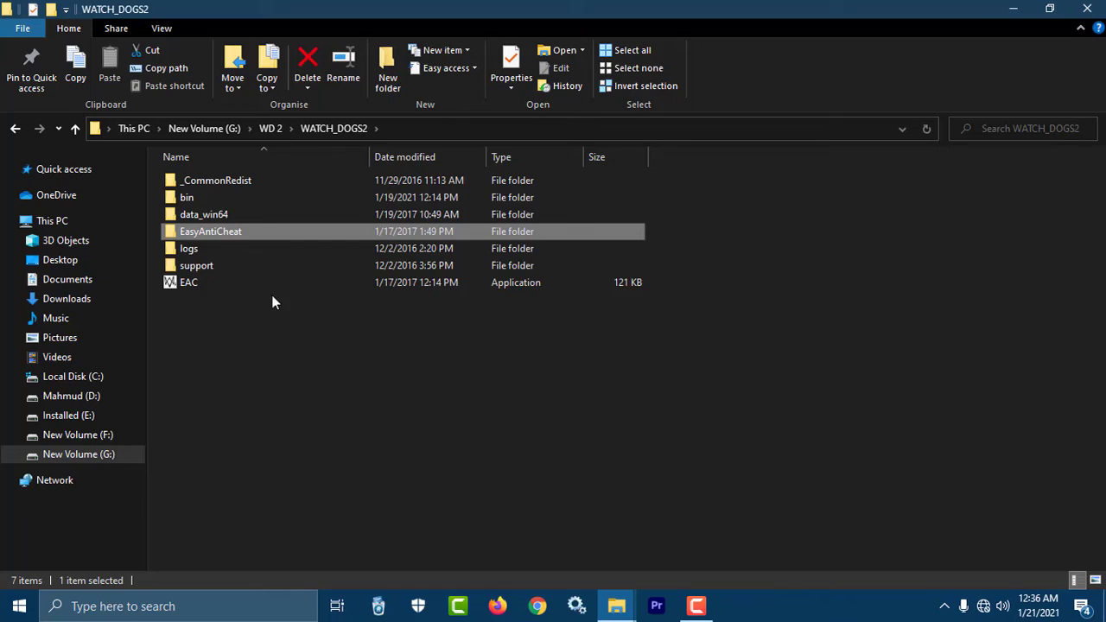
drag(300, 333, 221, 180)
click(222, 233)
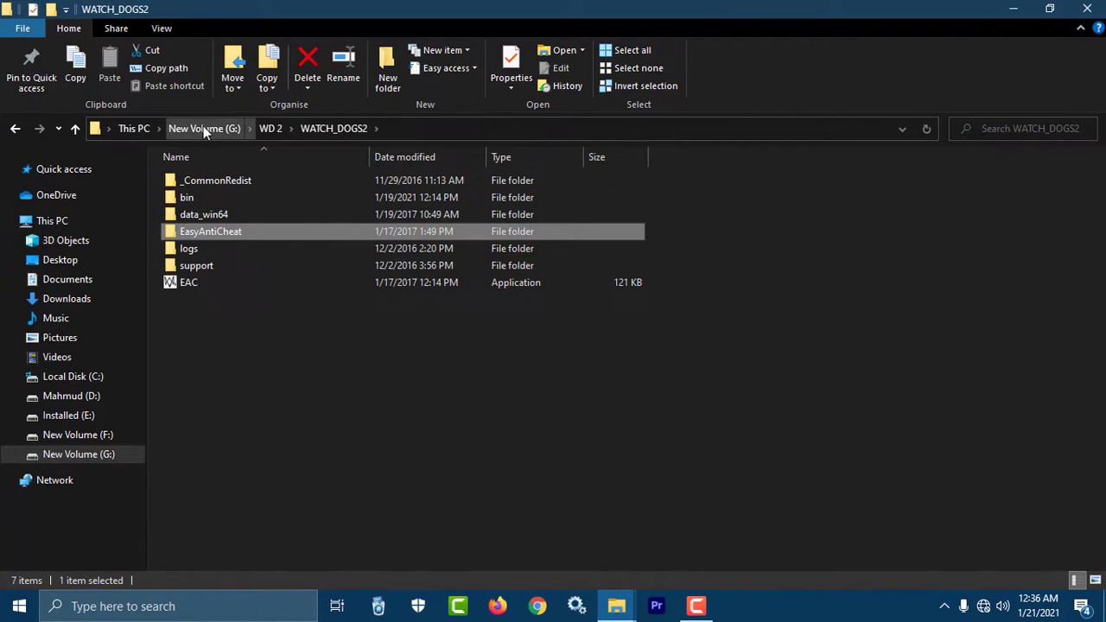
Step: Run EasyAntiCheat_Setup from the EasyAntiCheat folder, install for Watch Dogs® 2, and finish
double_click(231, 241)
click(202, 302)
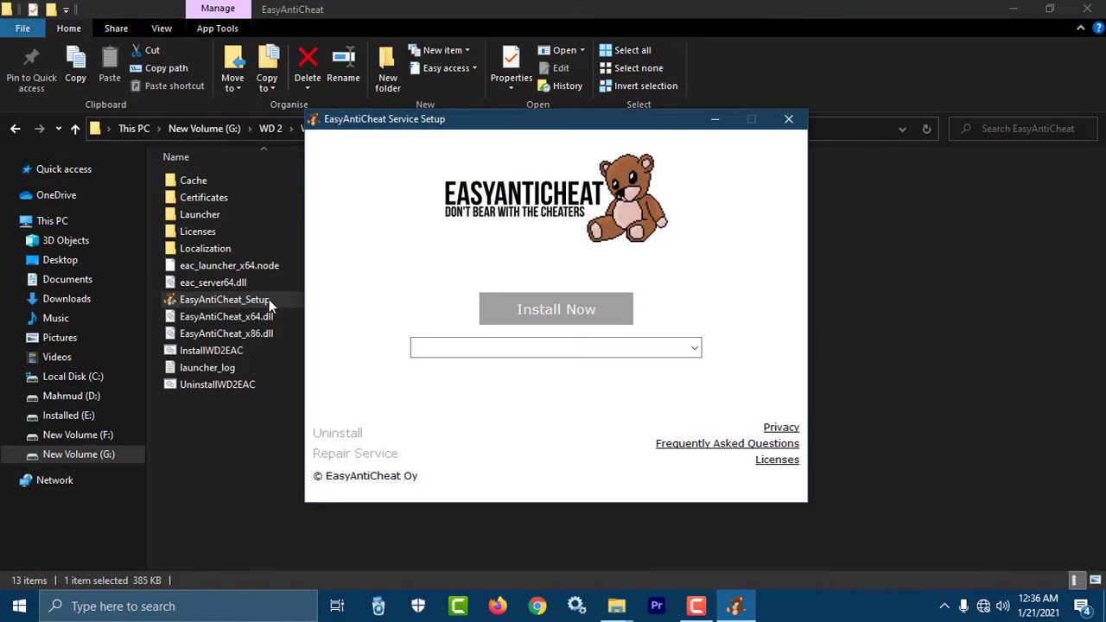
click(542, 346)
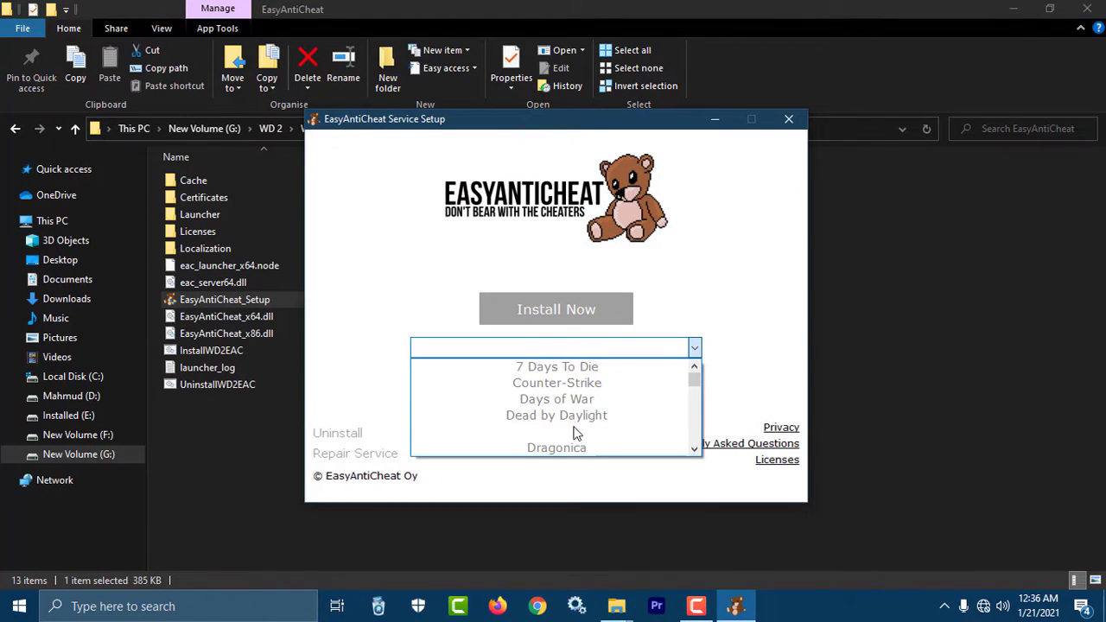
scroll(575, 432, down, 1)
scroll(575, 432, down, 4)
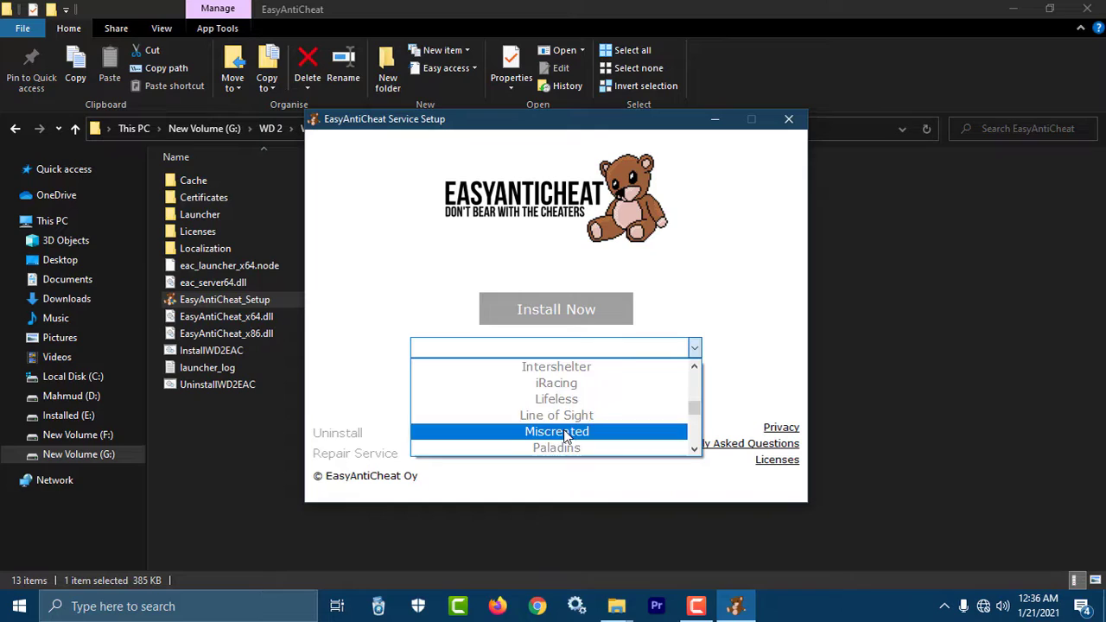
scroll(564, 436, down, 5)
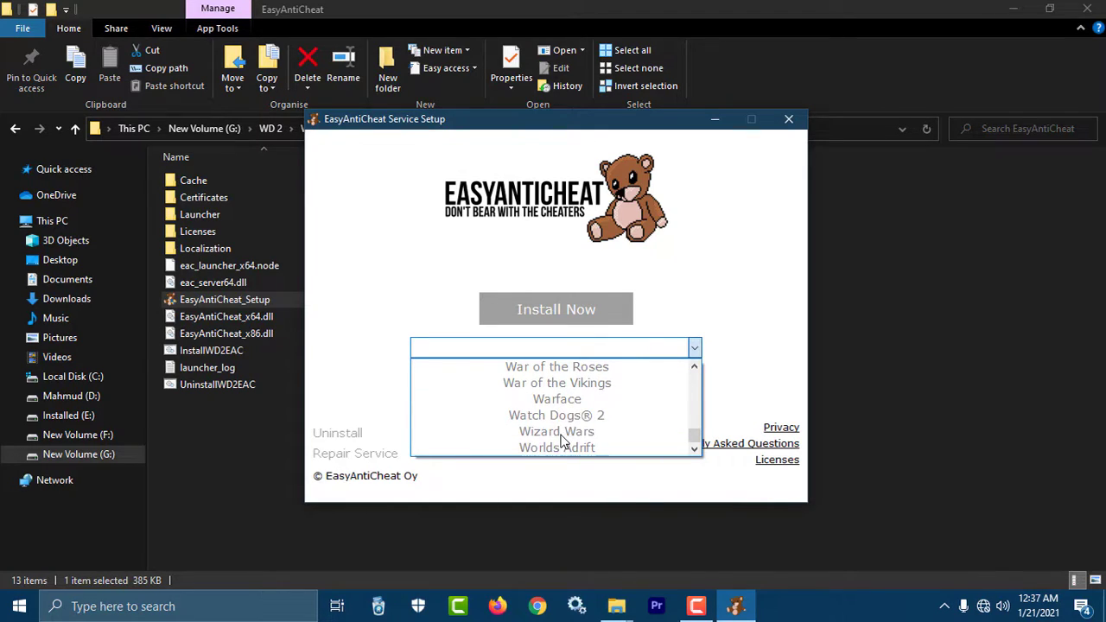
click(564, 418)
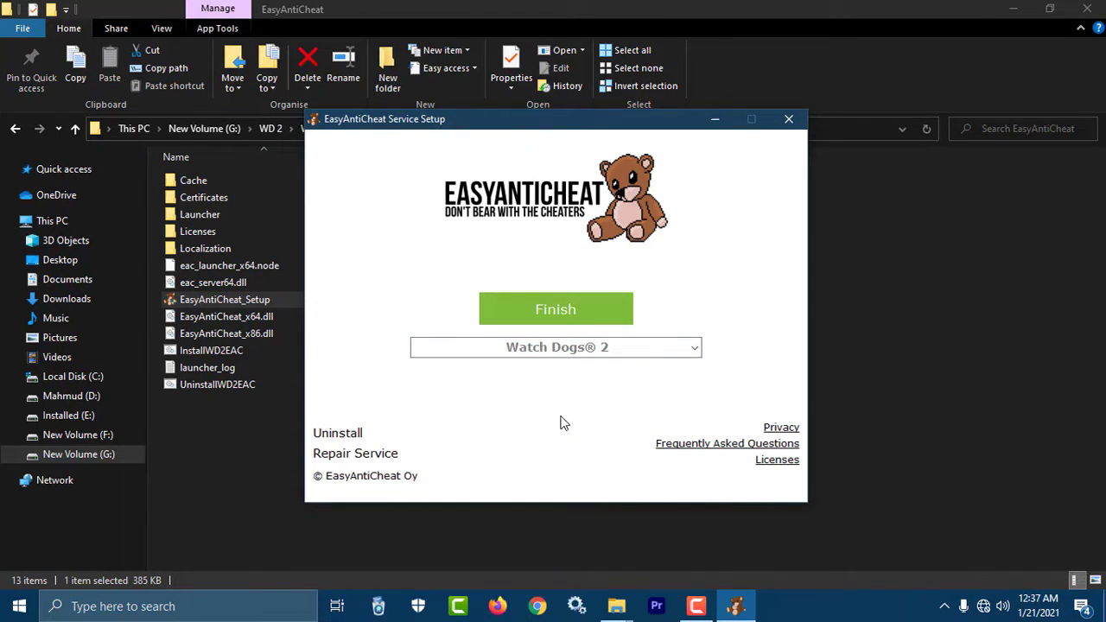
click(549, 318)
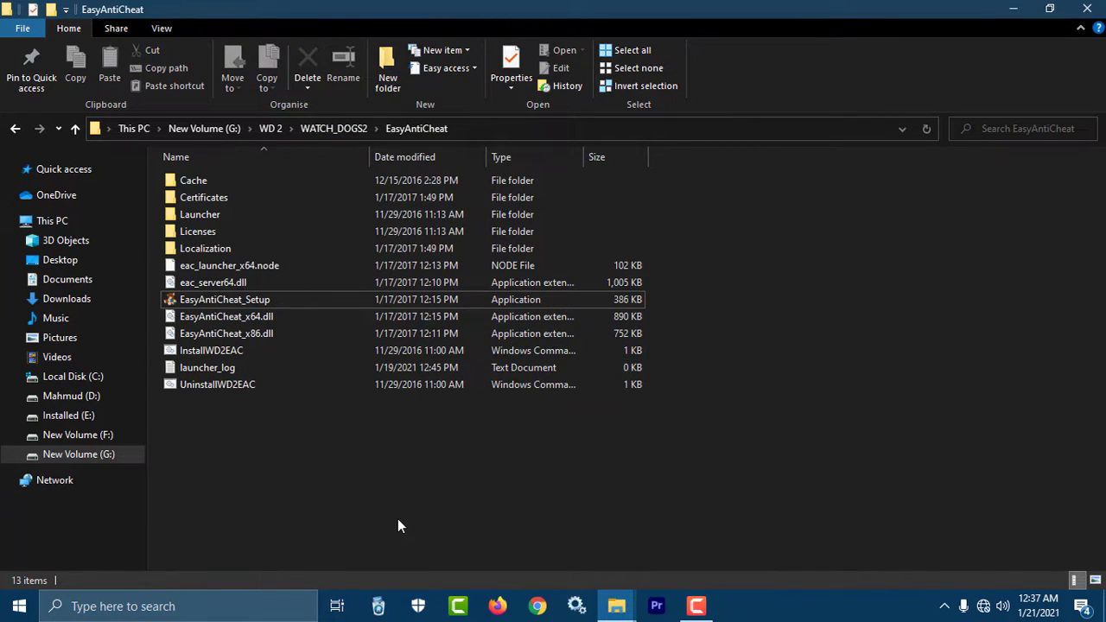
Step: Send WatchDogs2 from the bin folder to Desktop (create shortcut), then minimize the window
click(78, 128)
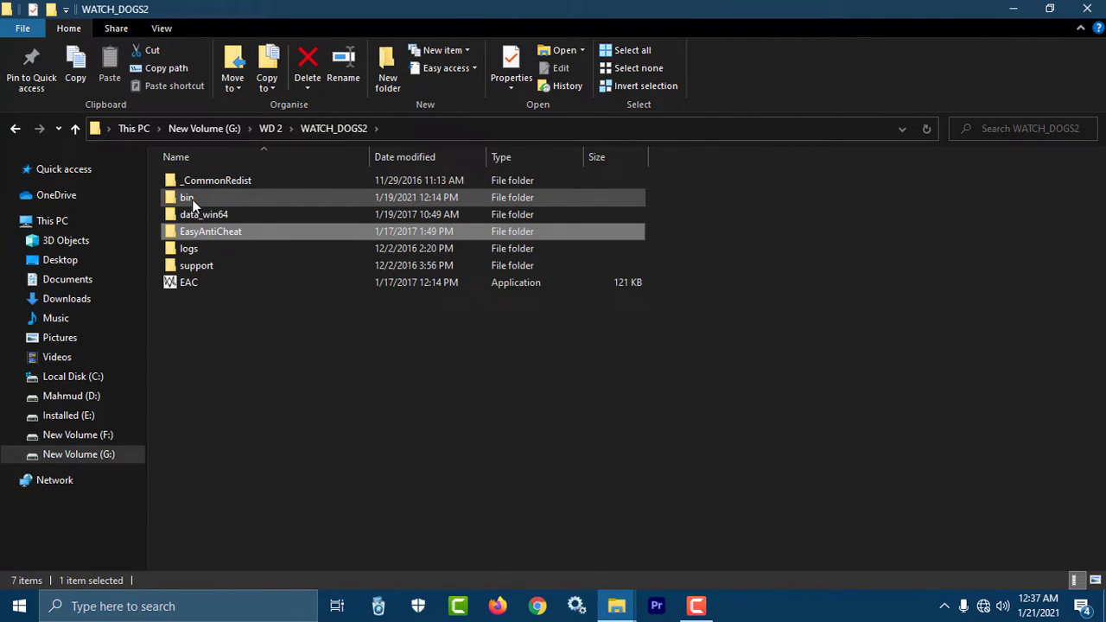
double_click(190, 201)
click(255, 455)
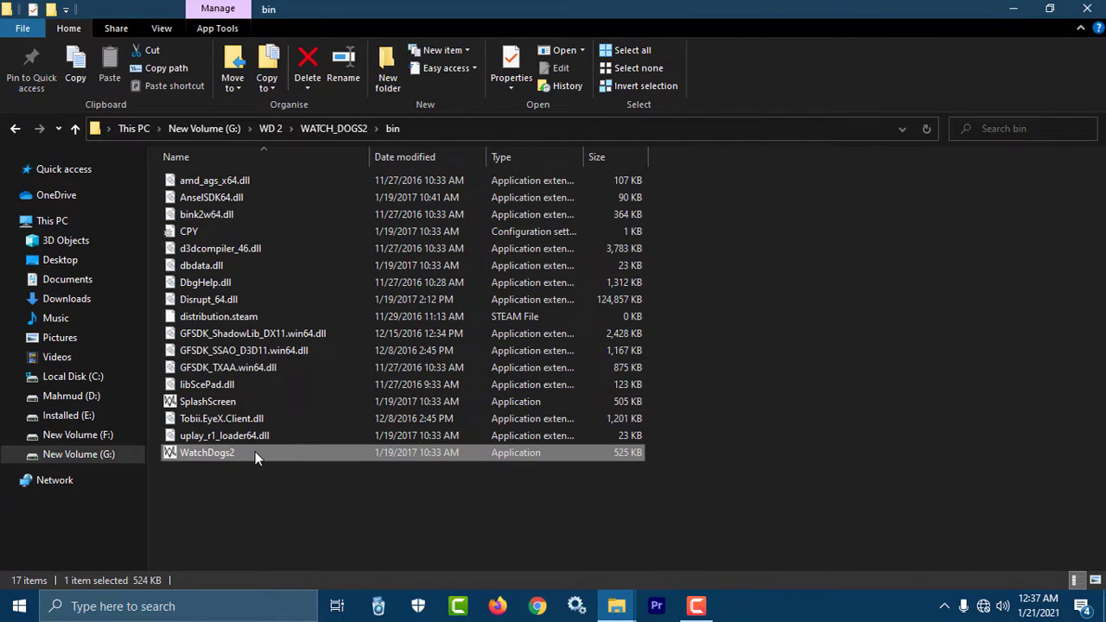
right_click(255, 451)
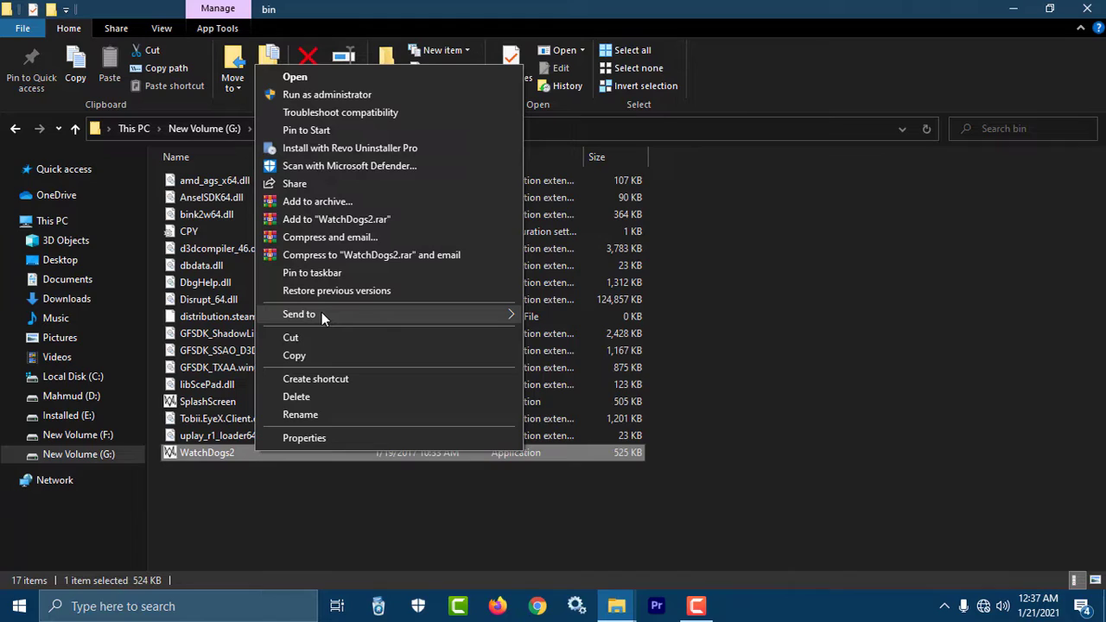
mouse_move(321, 312)
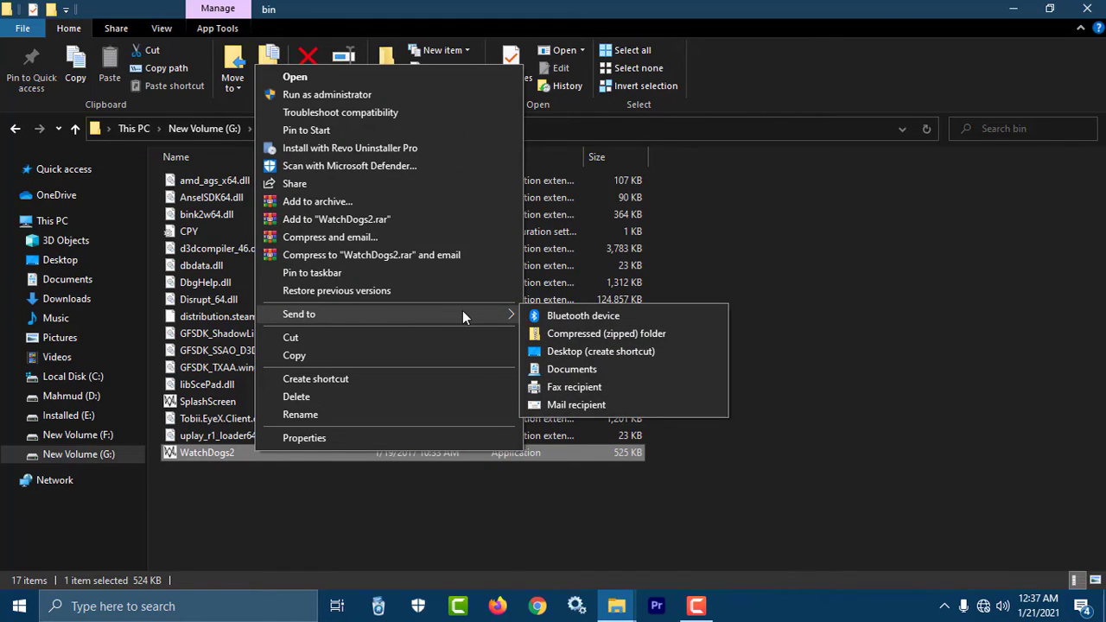
click(577, 354)
click(827, 384)
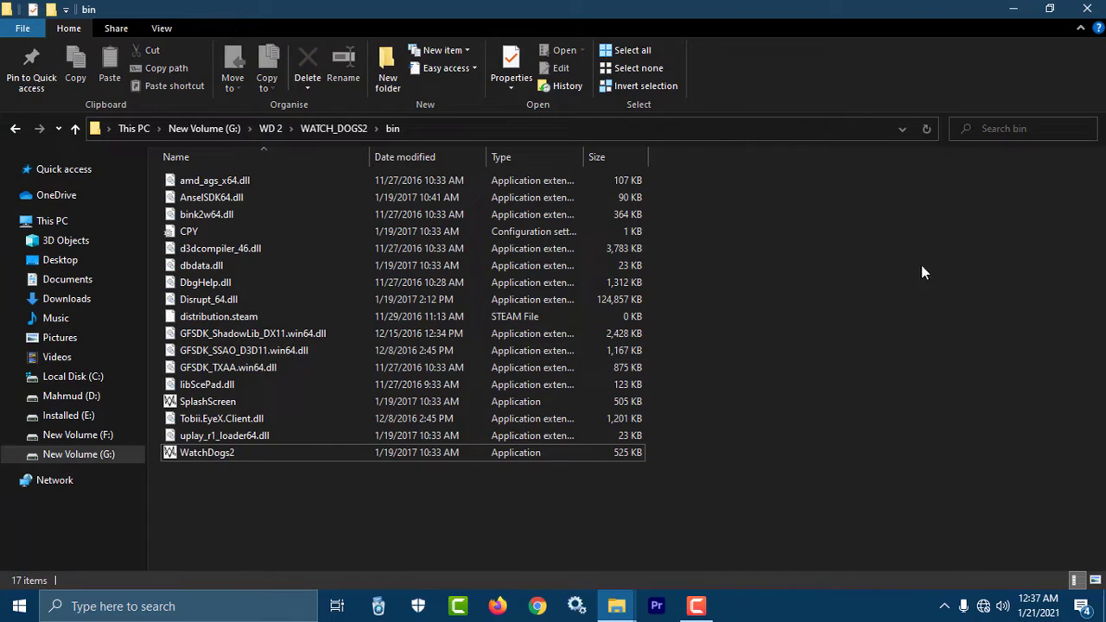
click(1018, 7)
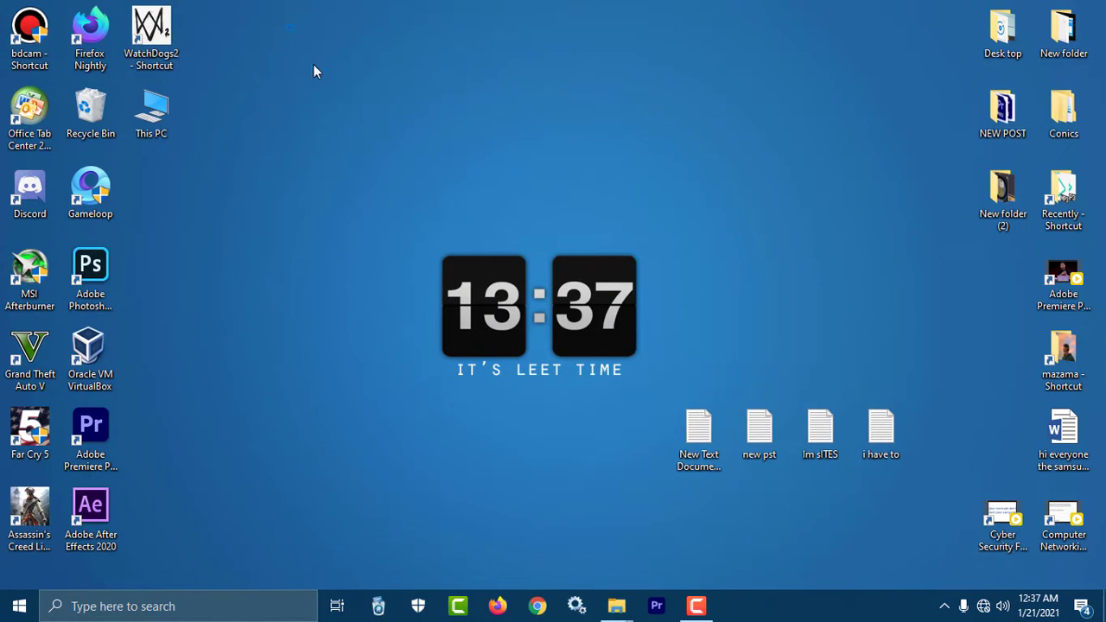
Step: Move the WatchDogs2 - Shortcut icon into open space beside This PC and try a rename
drag(151, 35, 273, 194)
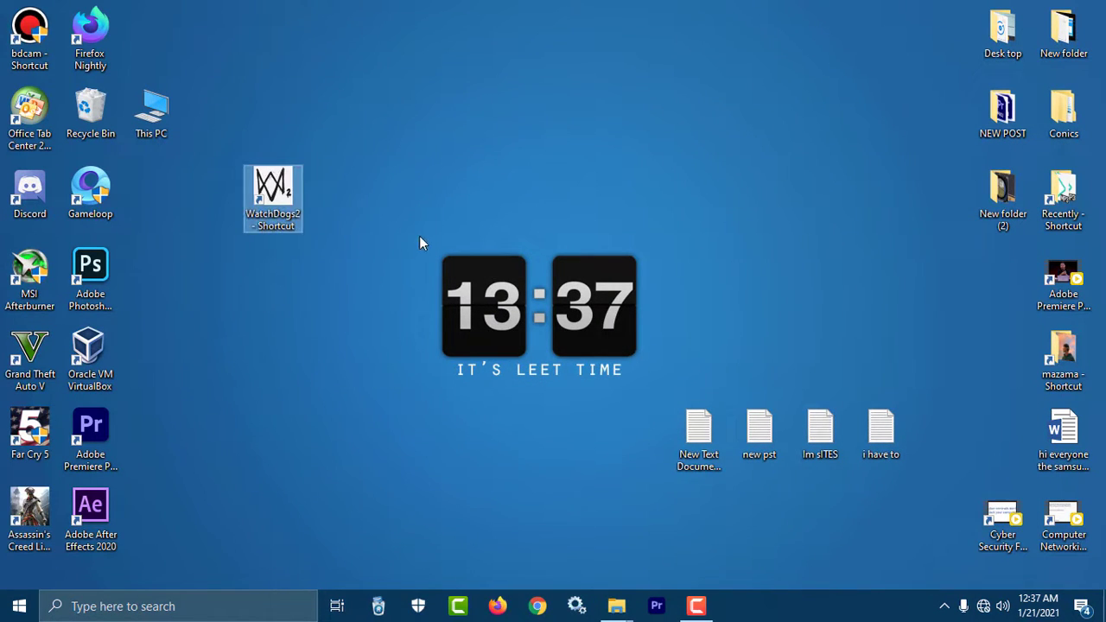
click(419, 236)
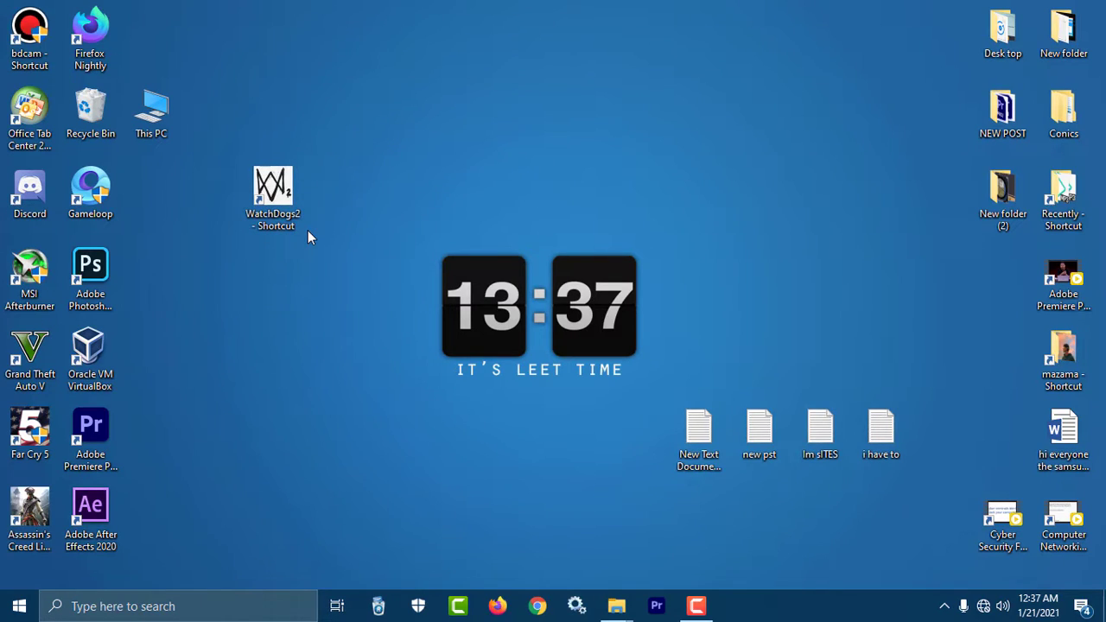
right_click(287, 200)
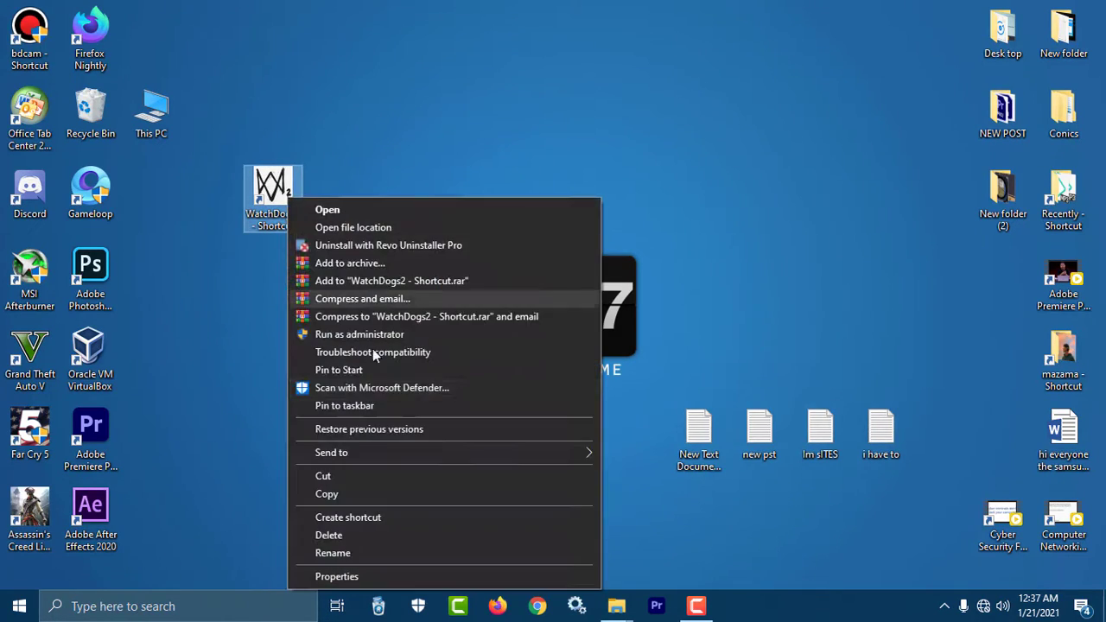
click(359, 553)
click(299, 227)
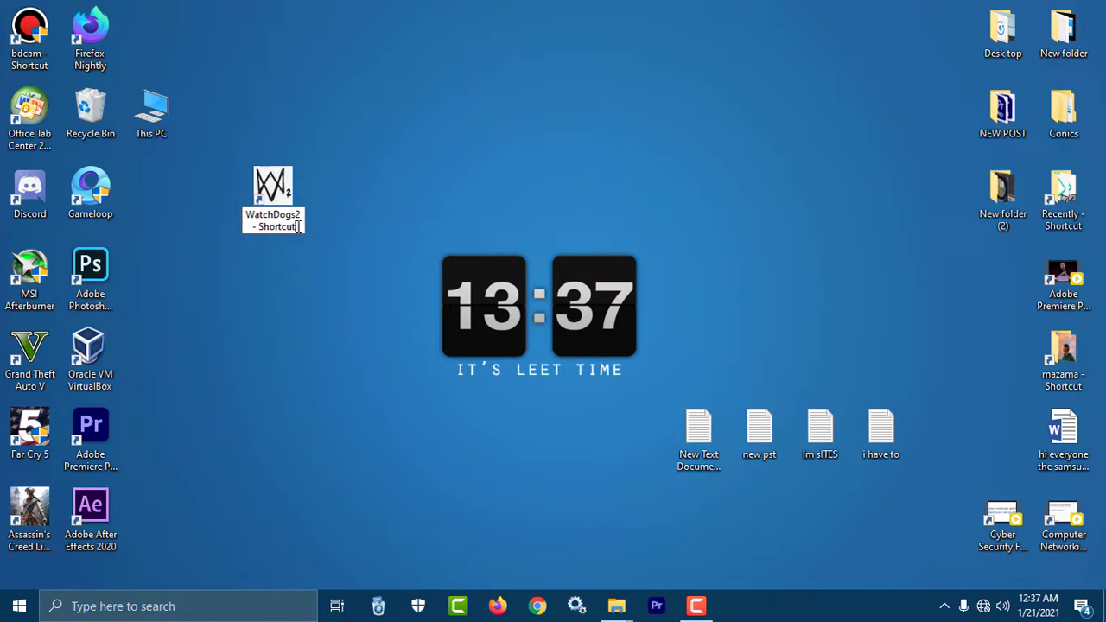
drag(299, 227, 253, 226)
key(Escape)
Step: Rename the shortcut to 'WatchDogs2' by deleting ' - Shortcut', then refresh the desktop
right_click(294, 221)
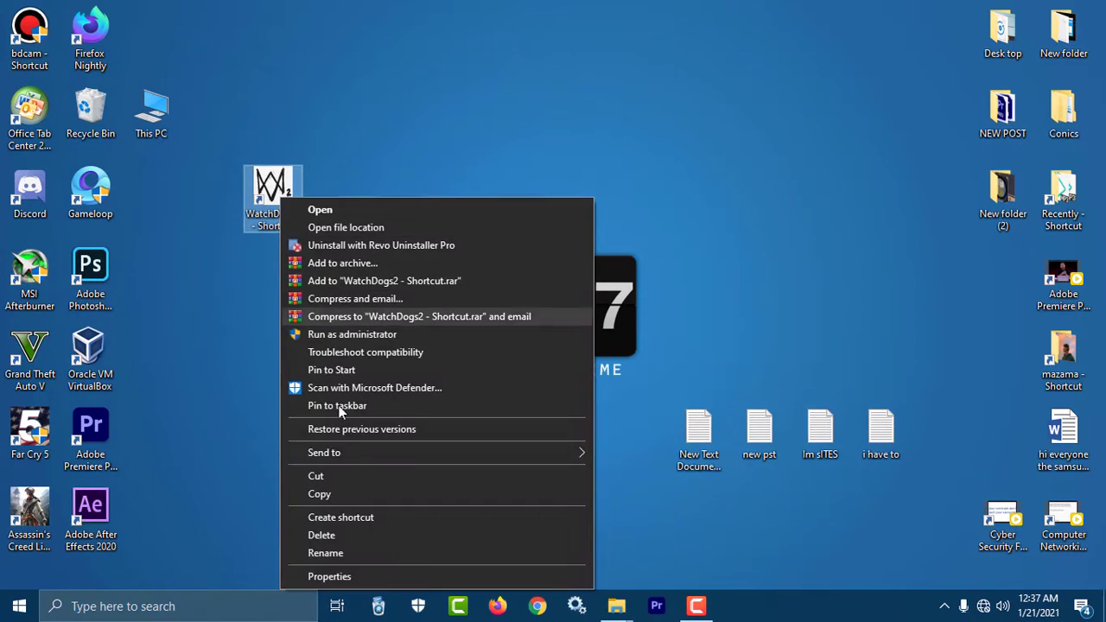
click(334, 548)
click(296, 227)
drag(296, 227, 250, 227)
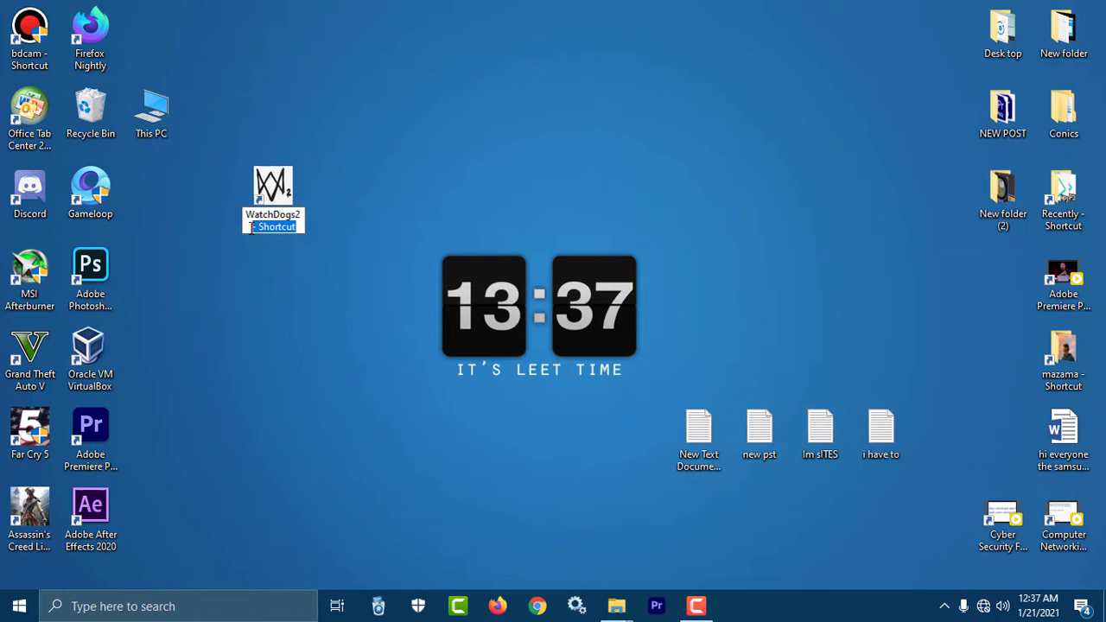
key(BackSpace)
key(Return)
right_click(426, 166)
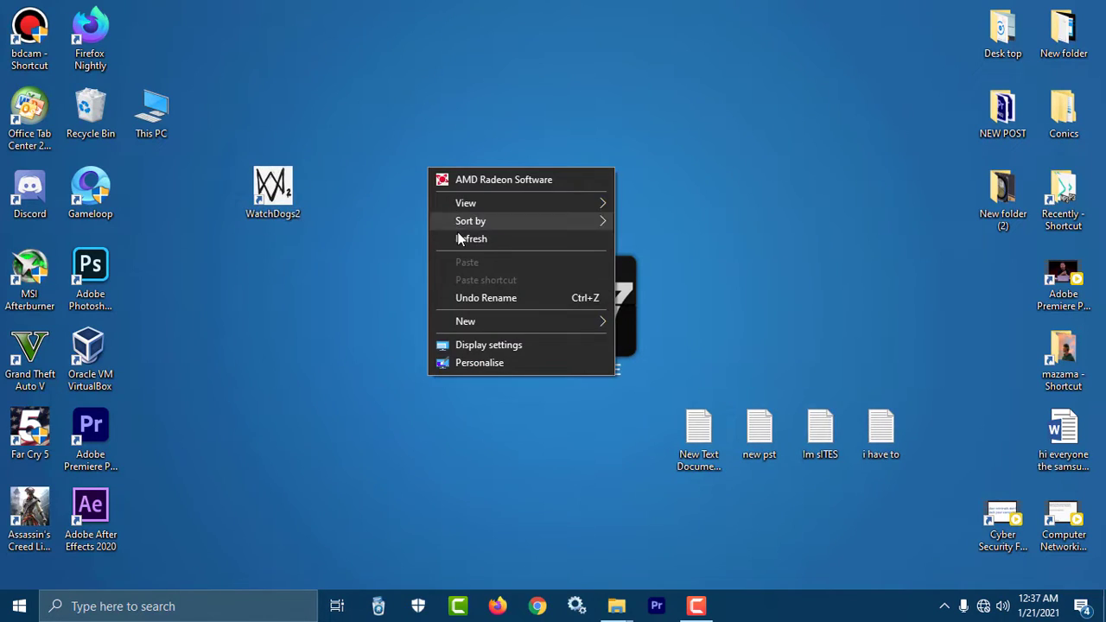
click(458, 238)
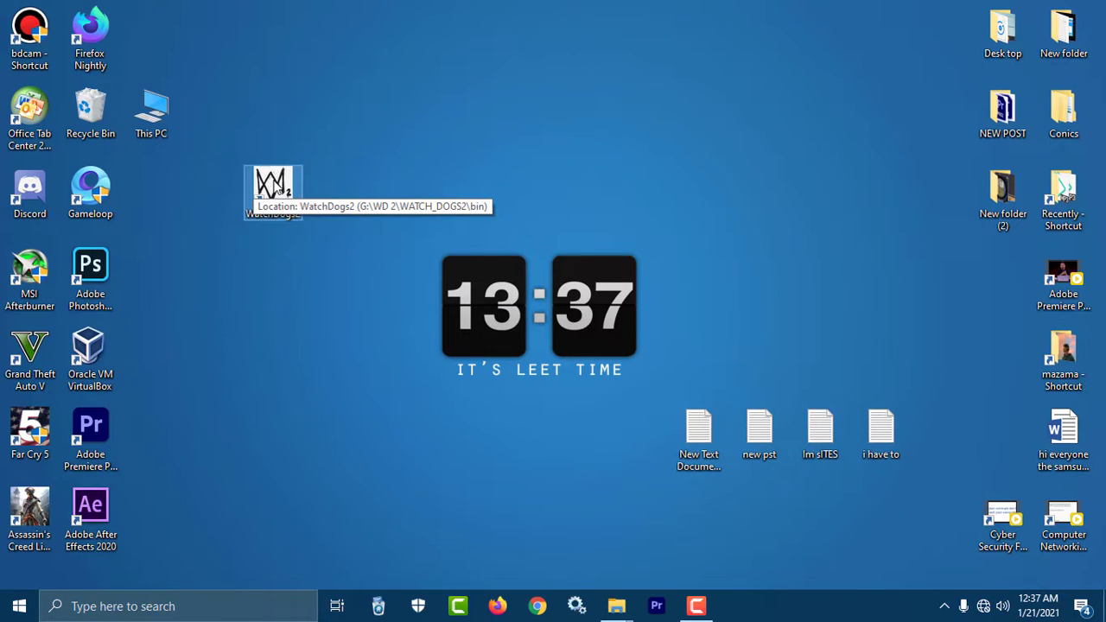
right_click(273, 183)
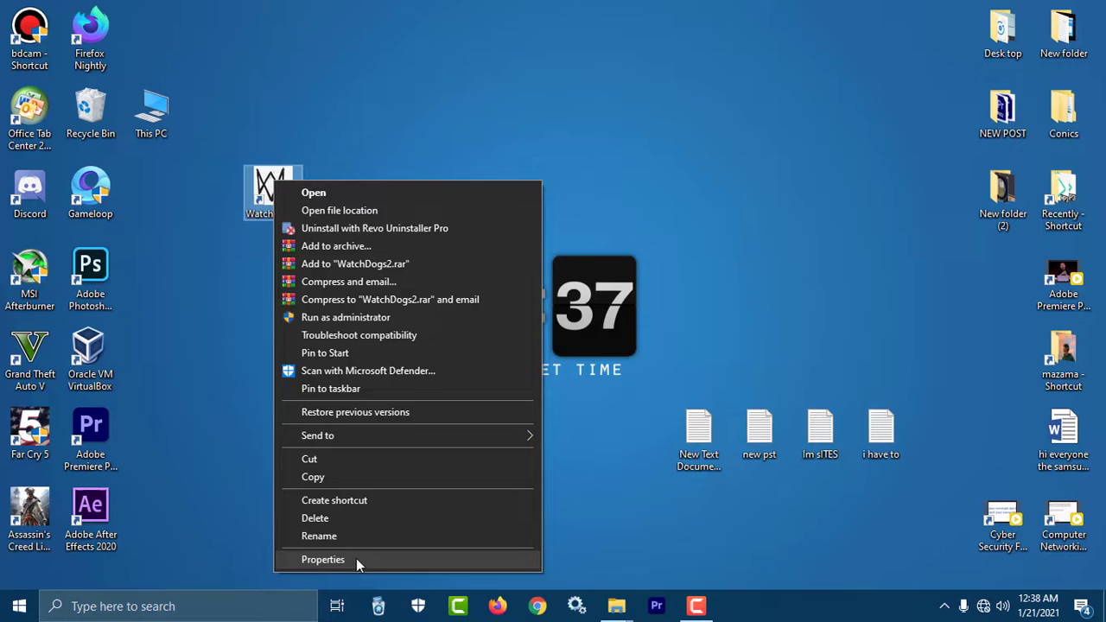
Step: Append ' -eac_launcher' to the WatchDogs2 shortcut's Target, then Apply and OK
click(322, 559)
drag(388, 164, 386, 143)
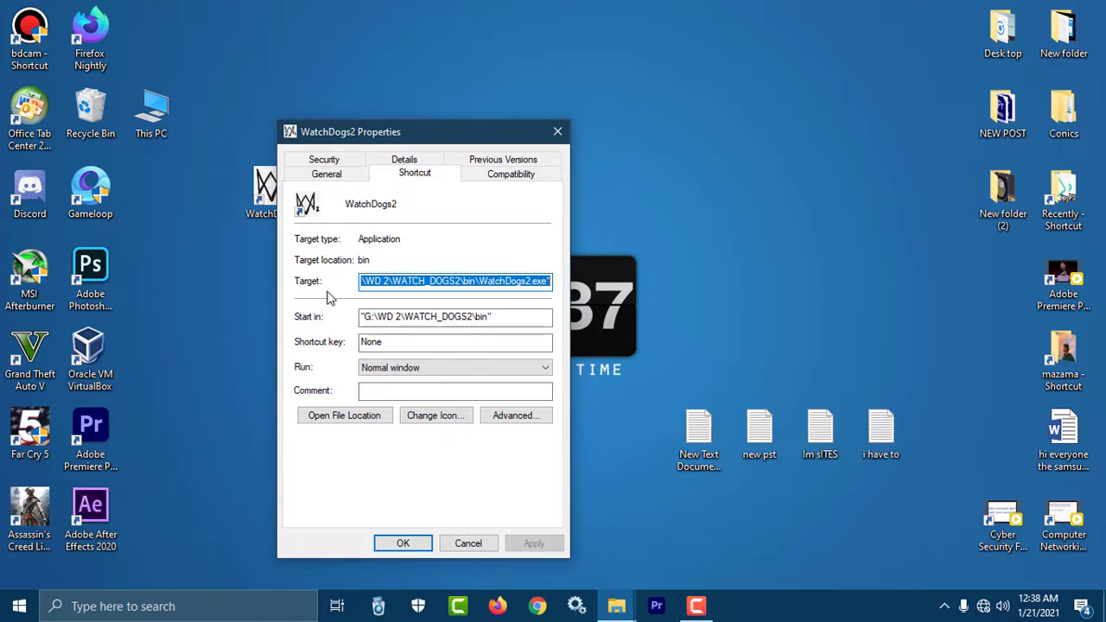
click(428, 287)
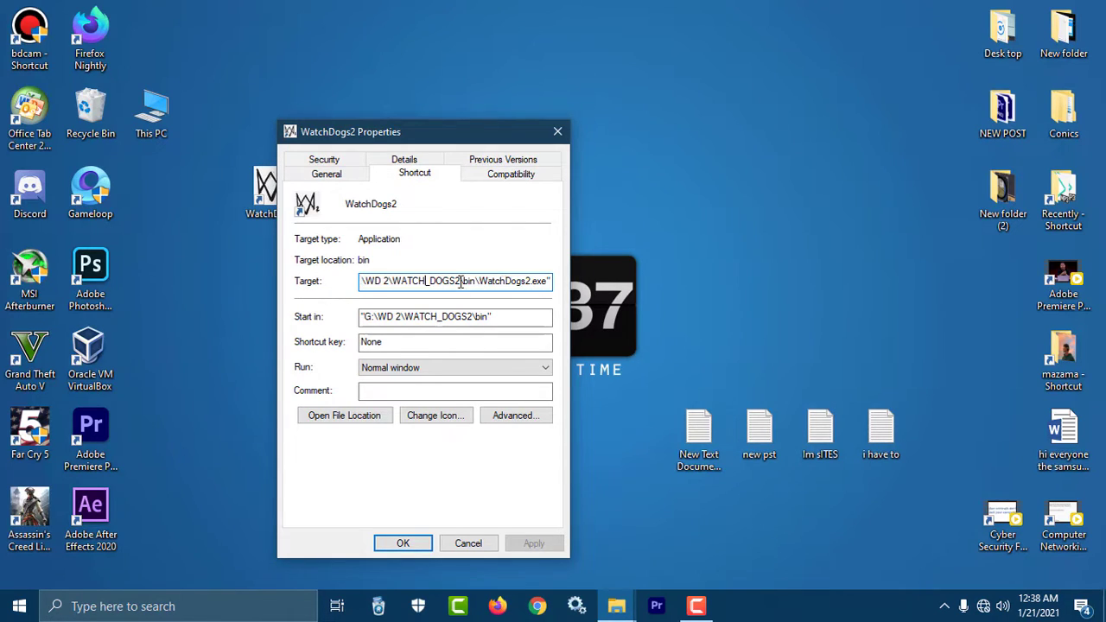
click(543, 288)
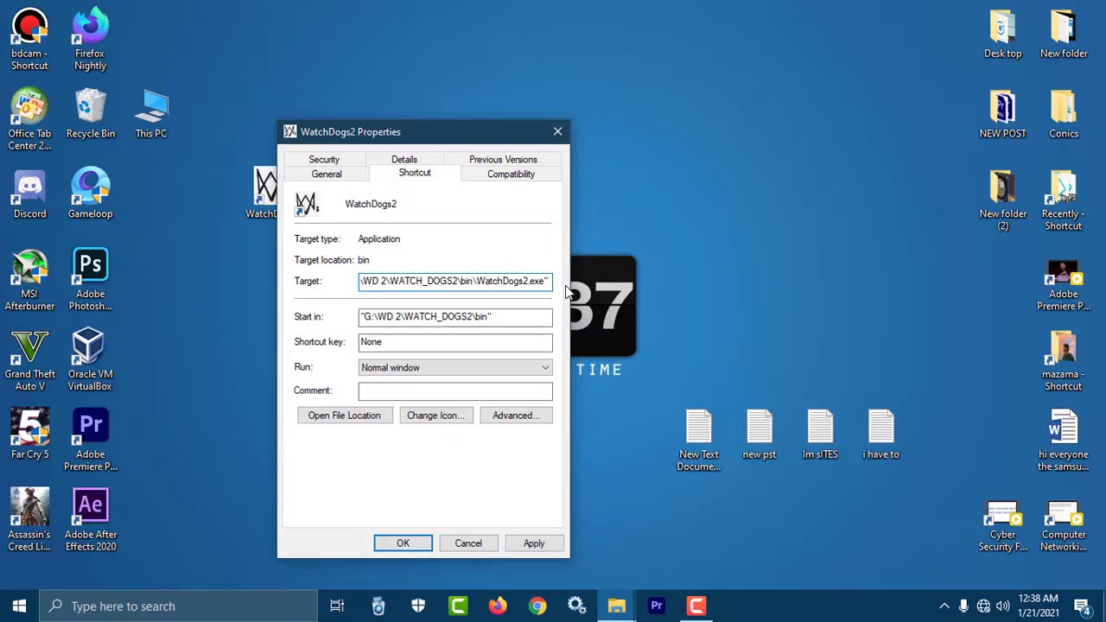
text(-)
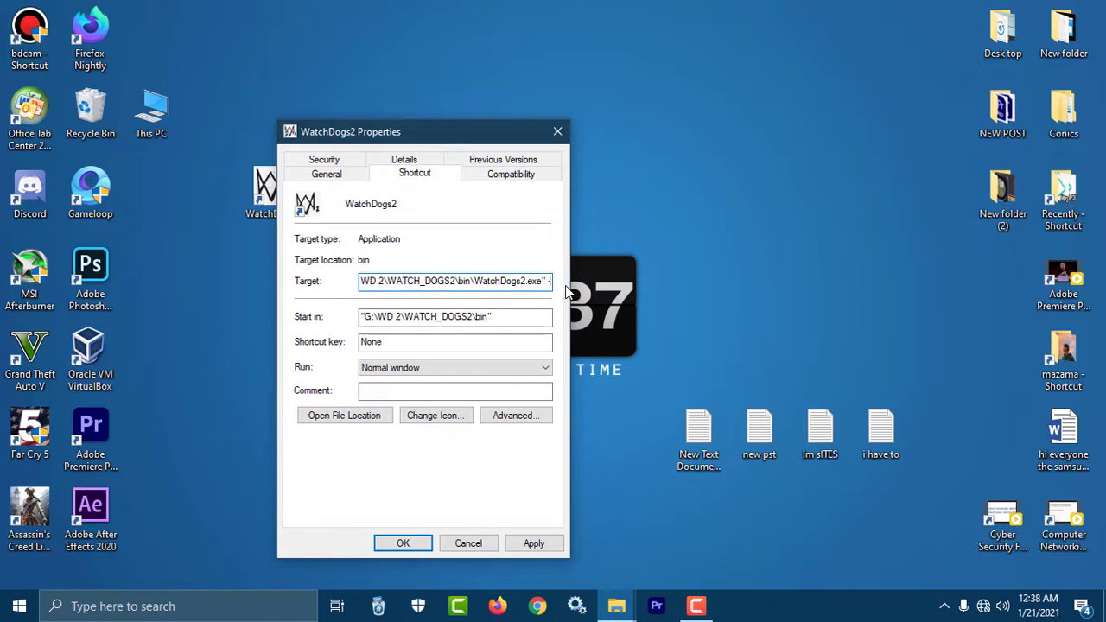
text(eac)
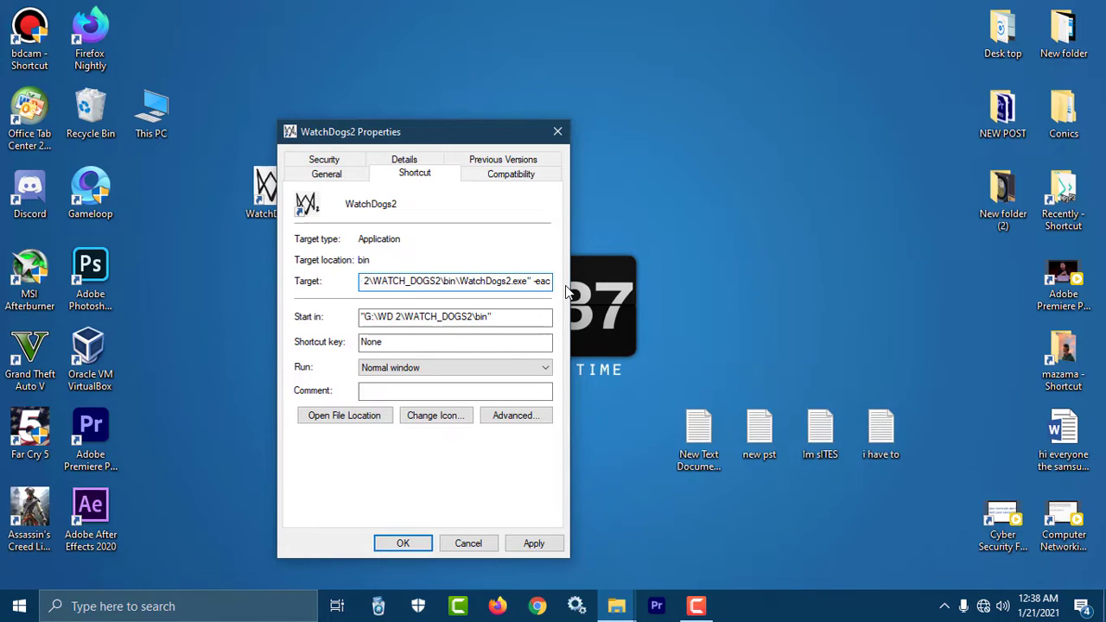
text(_)
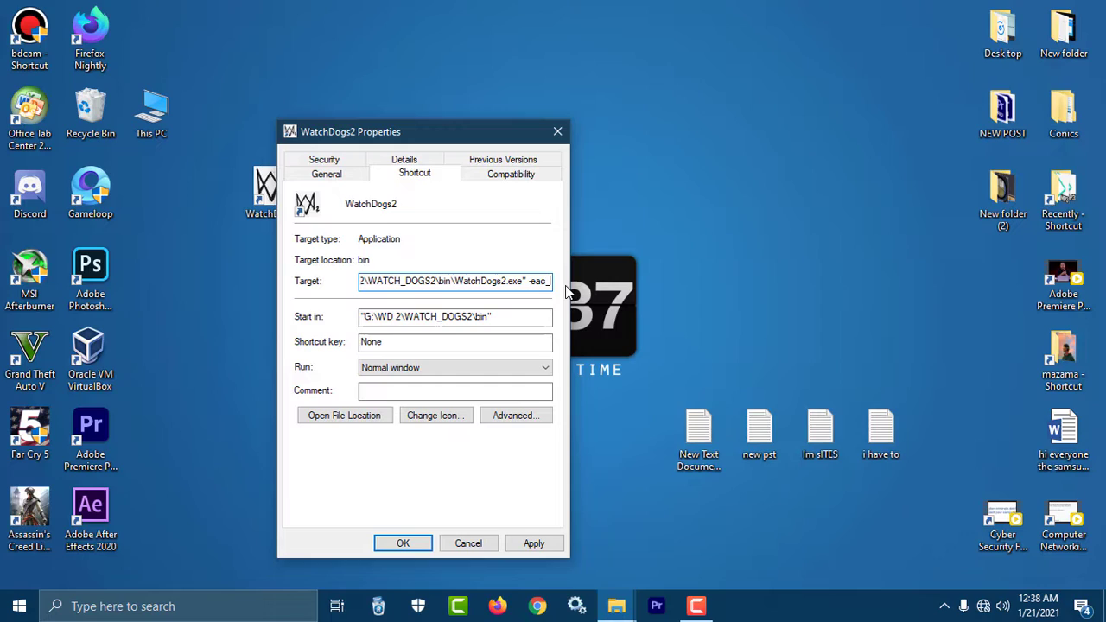
text(la)
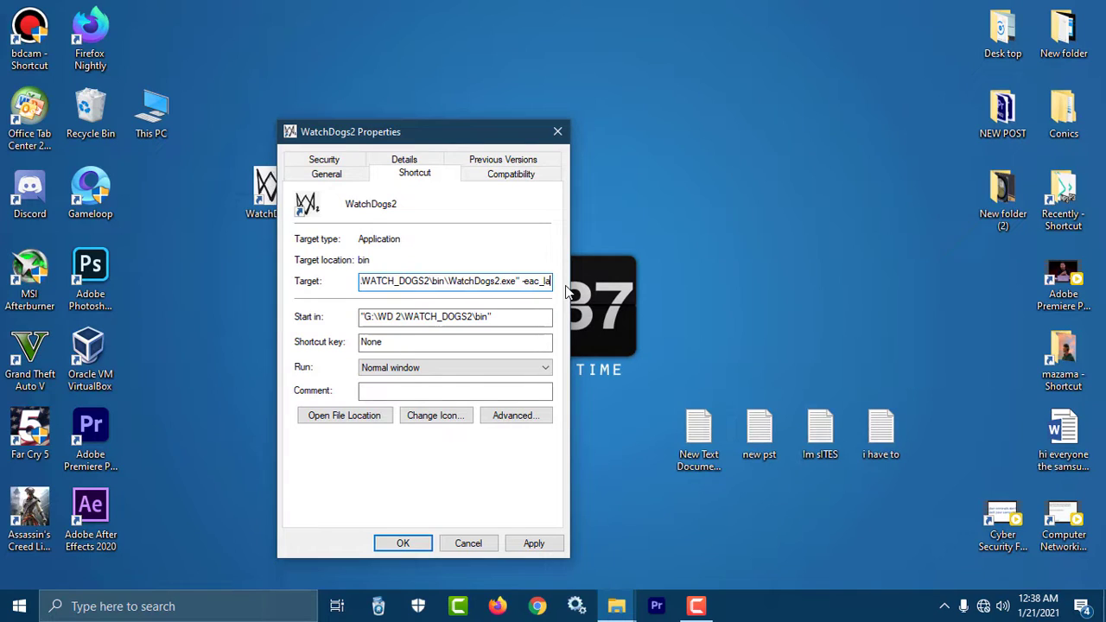
text(uncher)
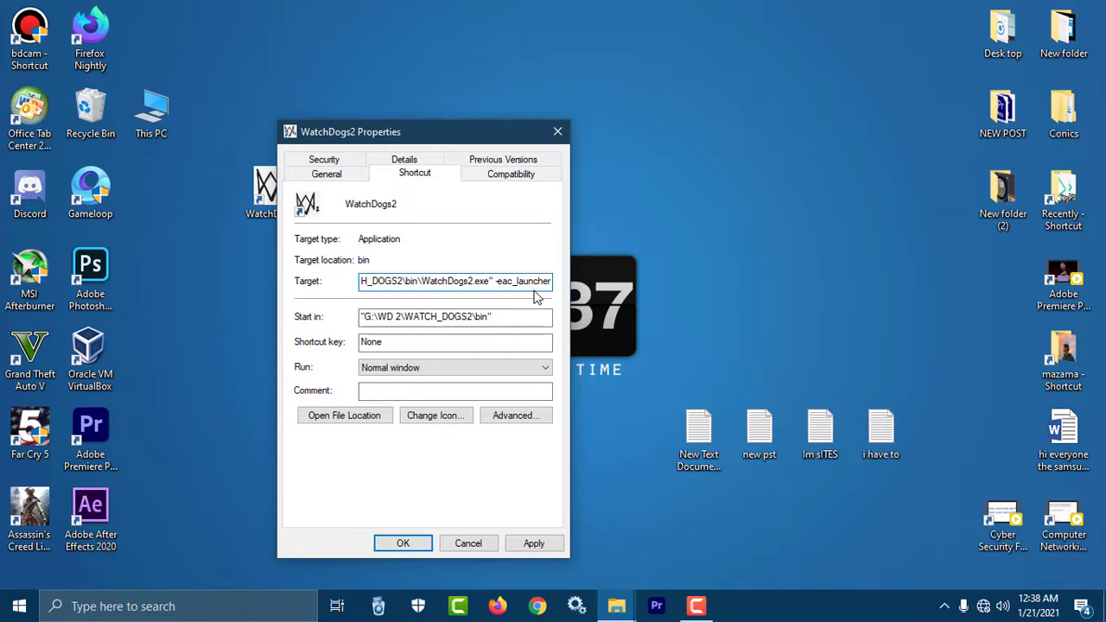
click(534, 543)
click(403, 542)
click(376, 466)
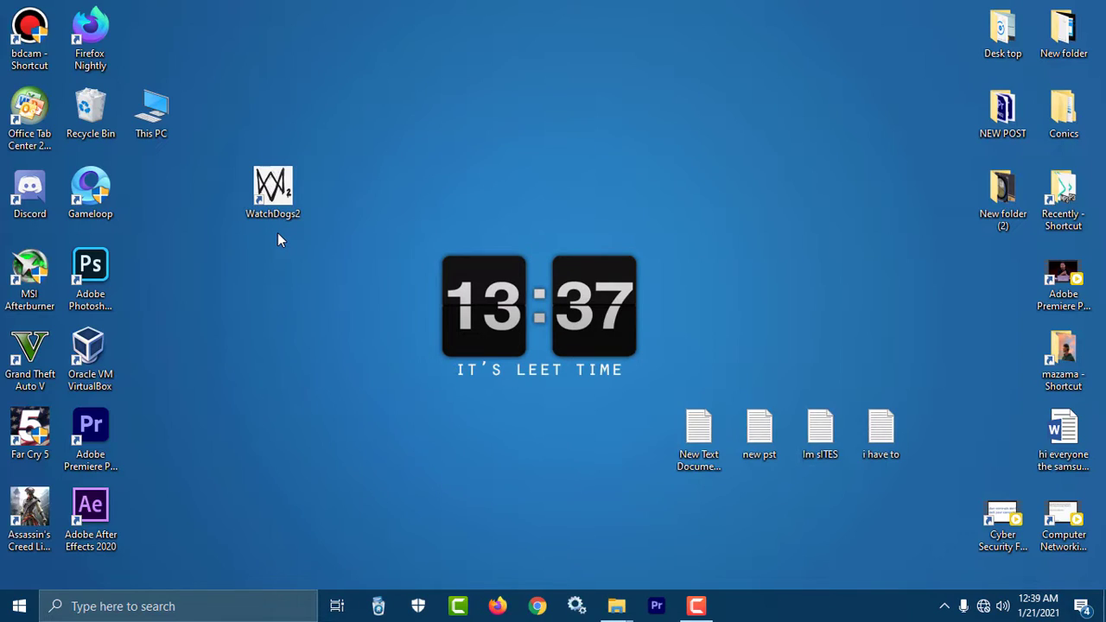
Step: Run the WatchDogs2 desktop shortcut as administrator
right_click(274, 169)
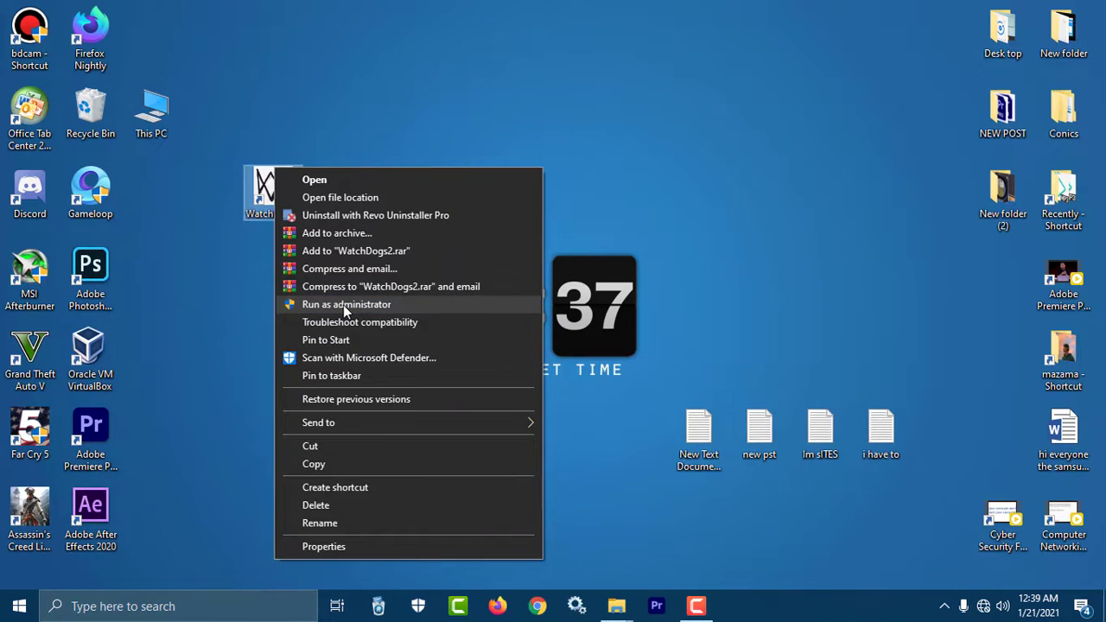
click(343, 304)
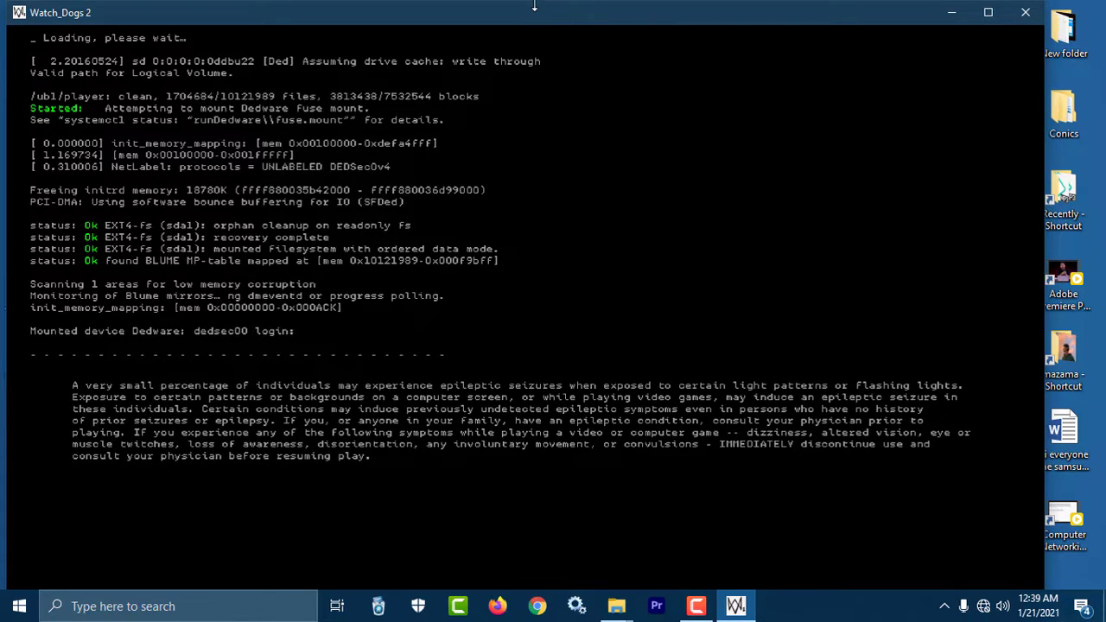
Step: Dismiss the connection Error with OK to reach the main menu, then close Watch Dogs 2
drag(541, 12, 552, 12)
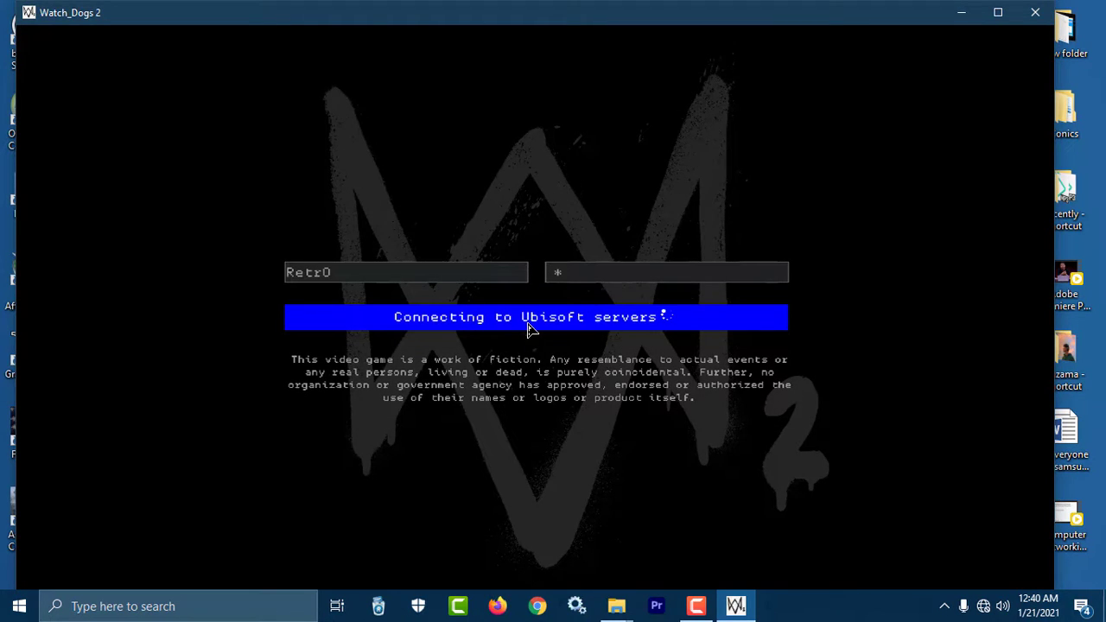
click(531, 363)
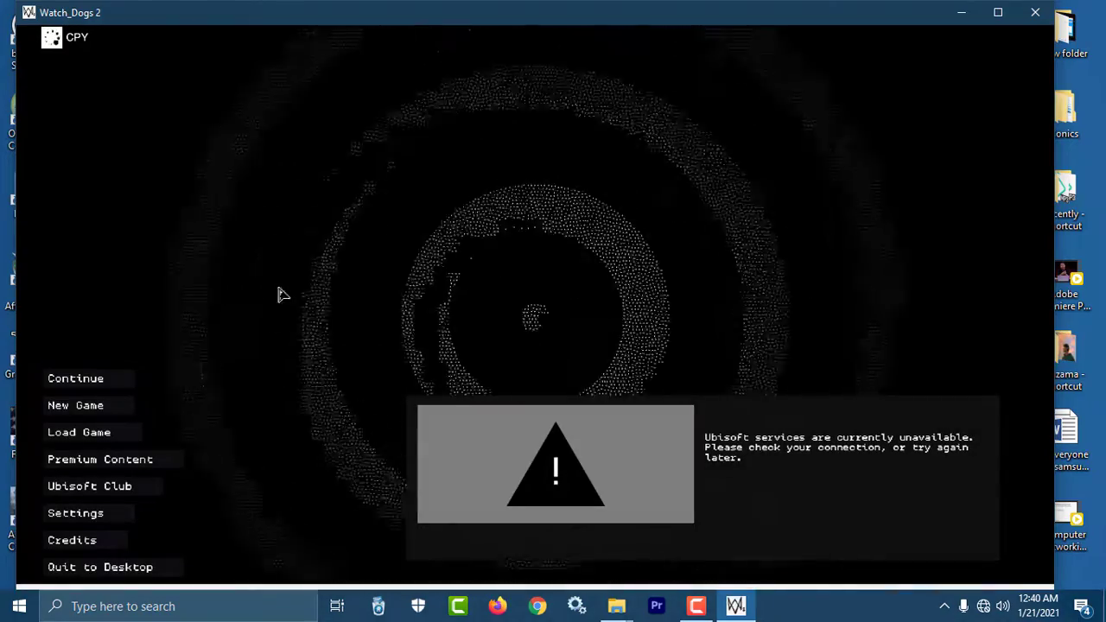
click(1035, 12)
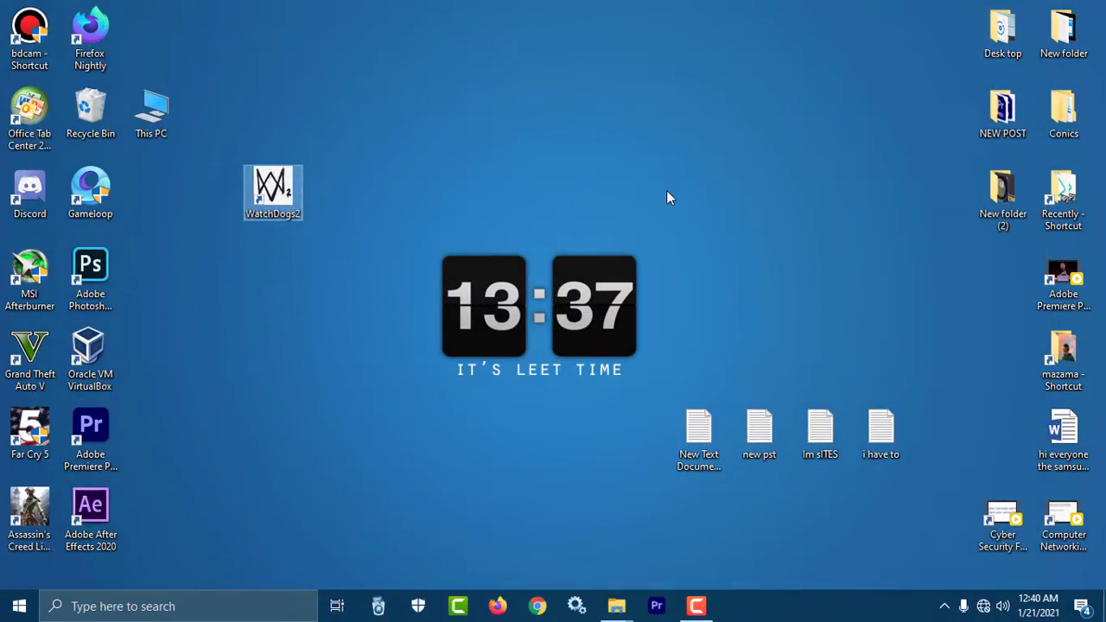